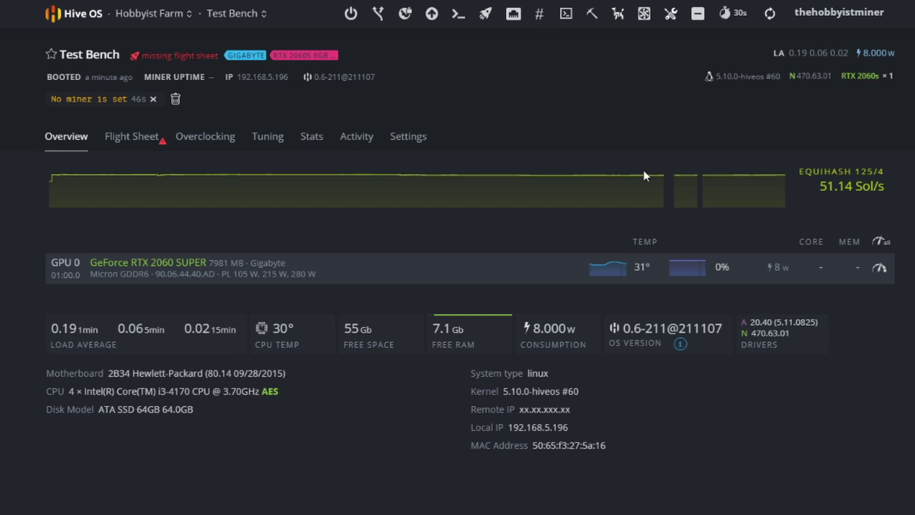
# Switch to WhatToMine, load the preset for one 2060, set the electricity cost to 0.10 $/kWh and calculate profitability.
pyautogui.click(134, 136)
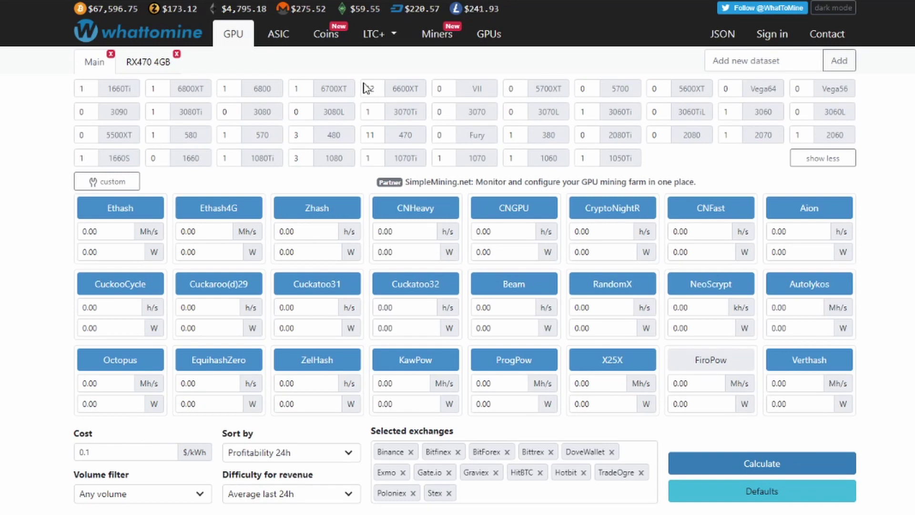
pyautogui.moveTo(851, 142)
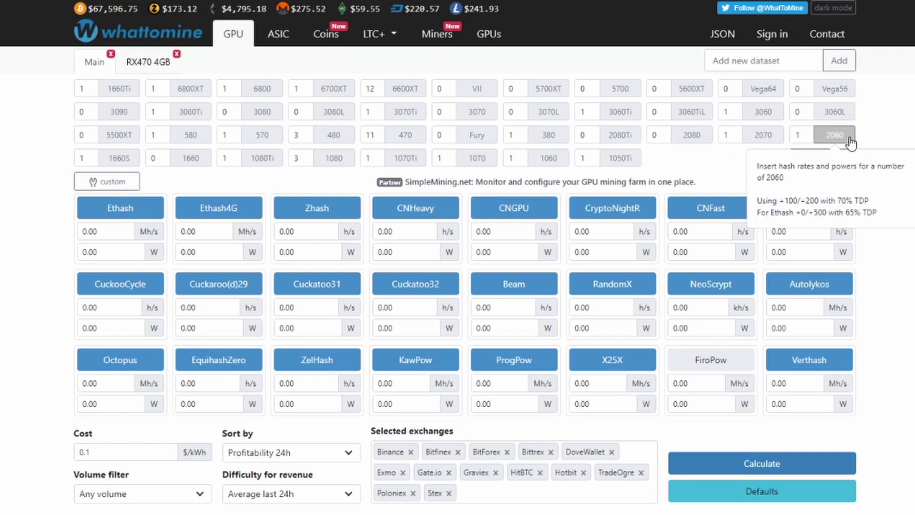
pyautogui.moveTo(776, 143)
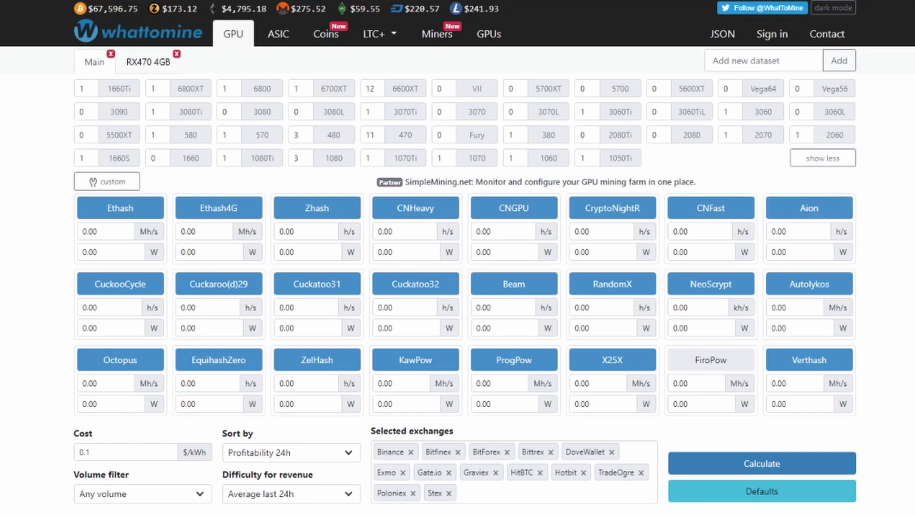
pyautogui.click(851, 138)
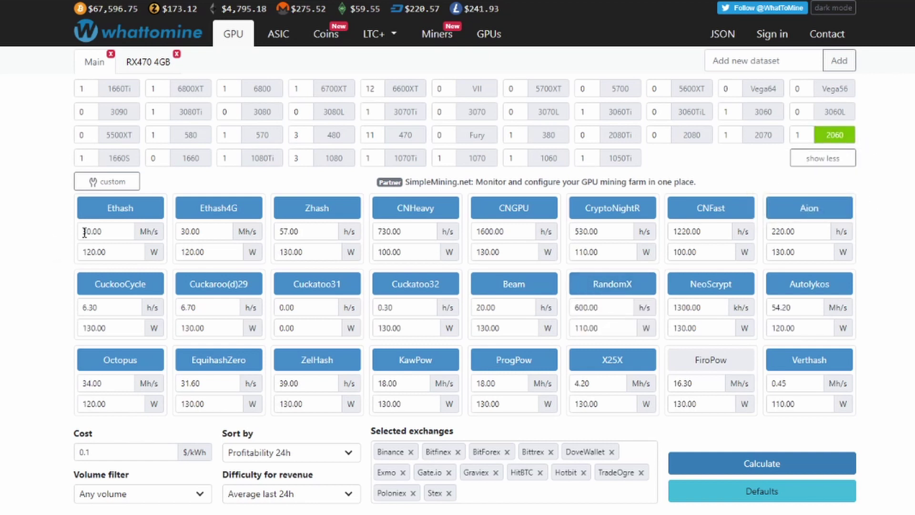
pyautogui.click(94, 453)
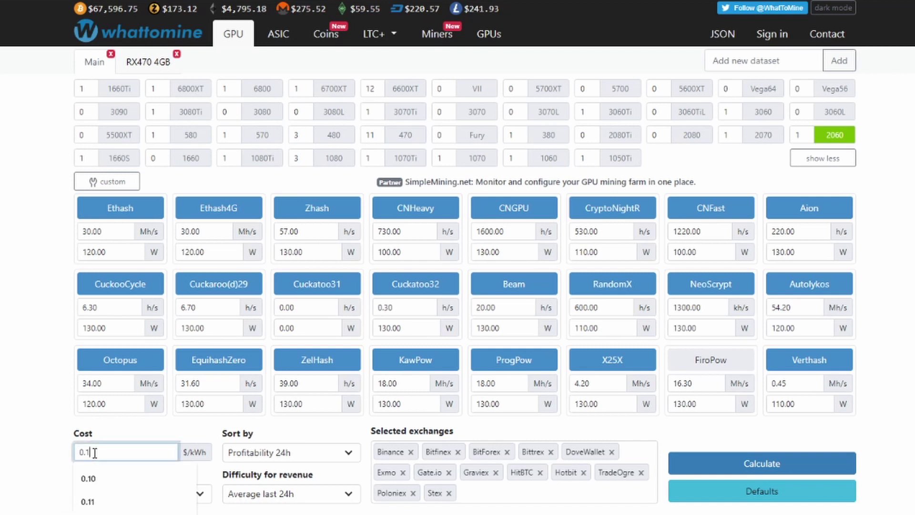
pyautogui.write('0')
pyautogui.click(18, 229)
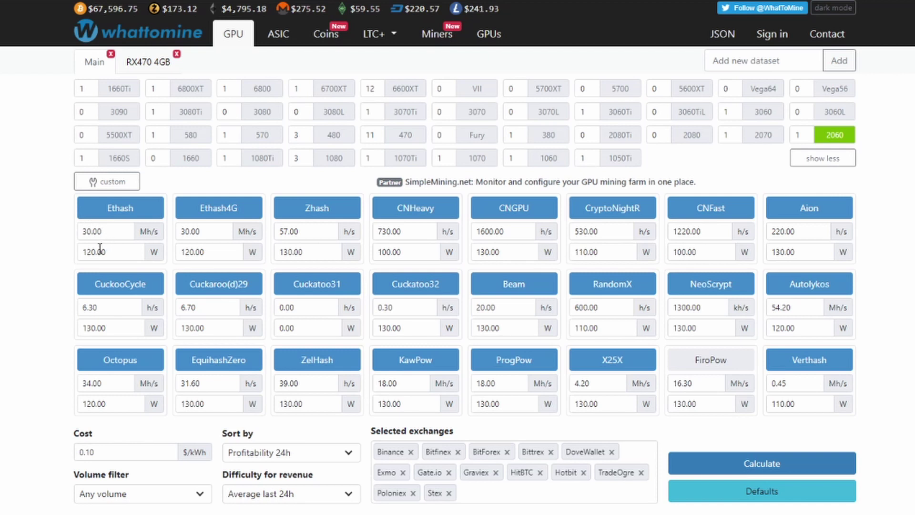
pyautogui.click(799, 461)
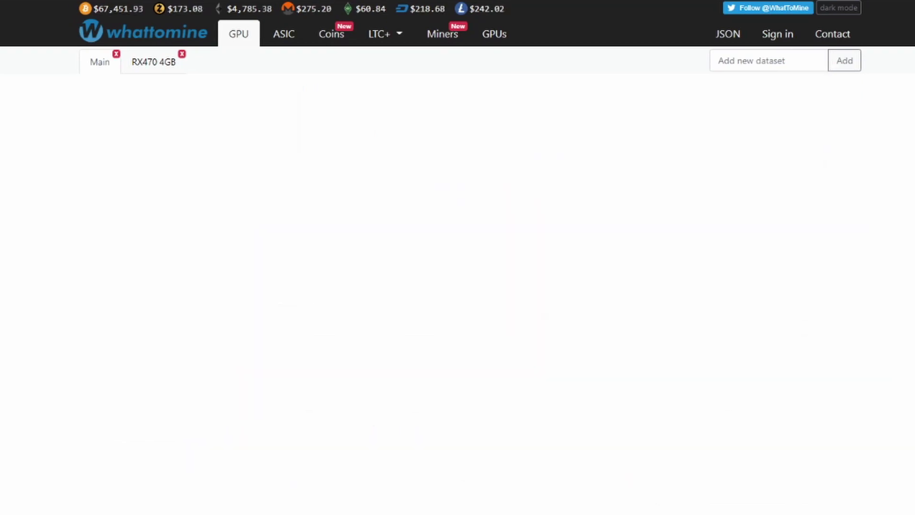
pyautogui.scroll(-1, 905, 405)
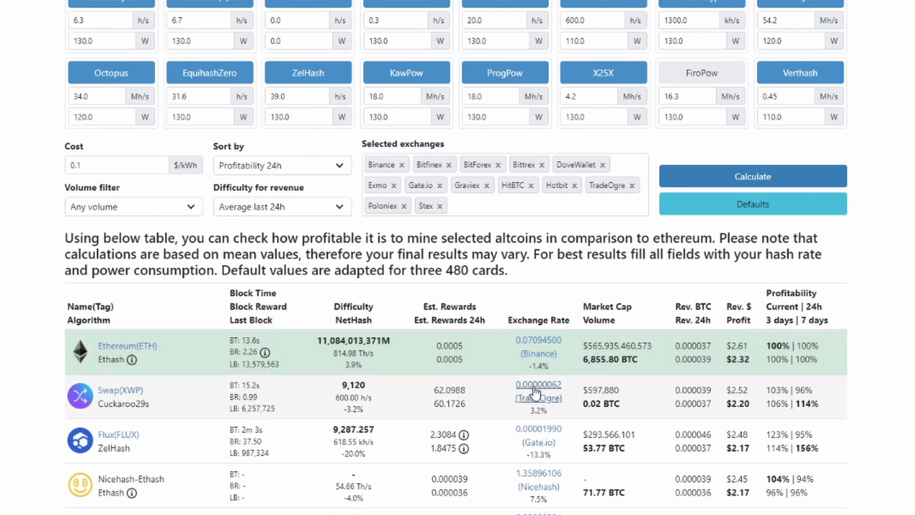
# Sort the coin table by Profitability 7 days, recalculate and review the ranked coins.
pyautogui.click(291, 168)
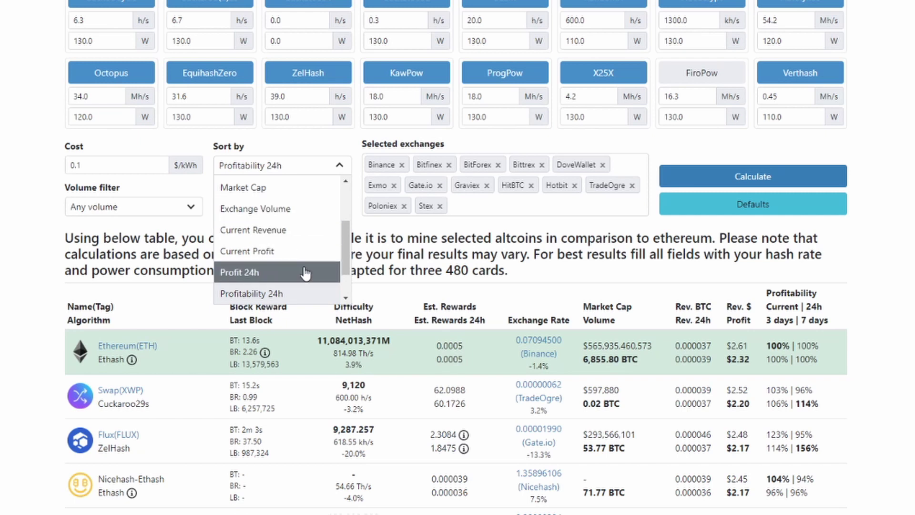
pyautogui.scroll(-4, 305, 273)
pyautogui.click(286, 229)
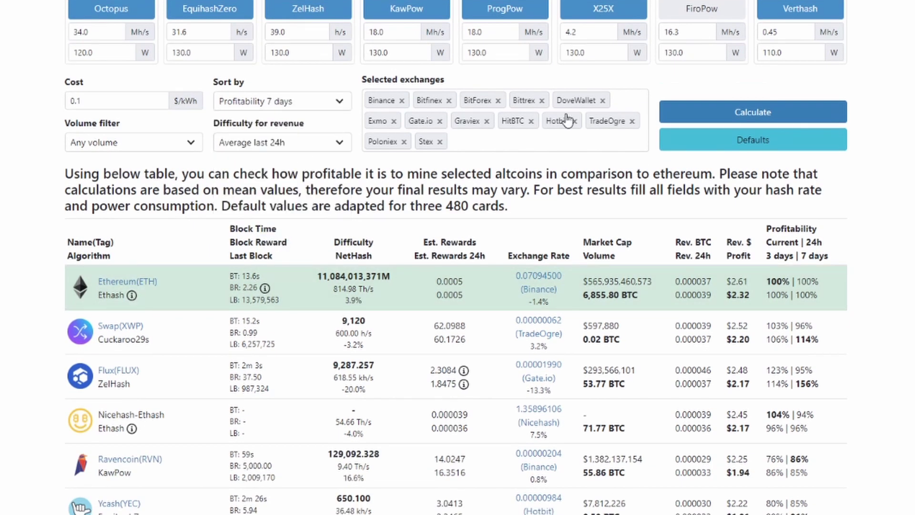
pyautogui.click(745, 111)
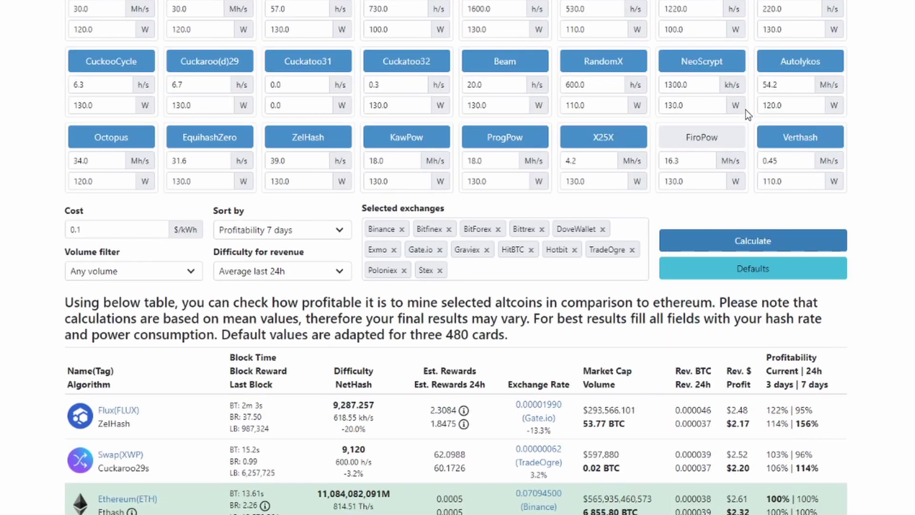
pyautogui.scroll(-1, 408, 437)
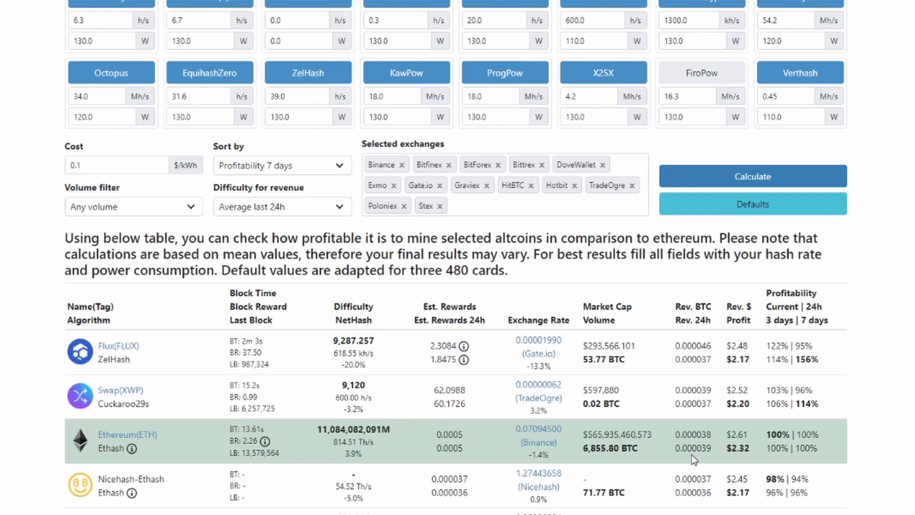
pyautogui.scroll(2, 571, 384)
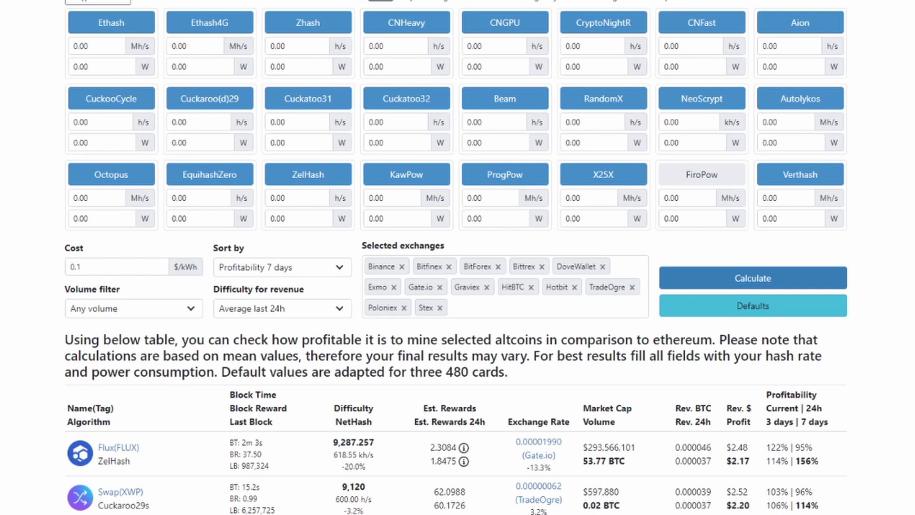
pyautogui.scroll(4, 458, 257)
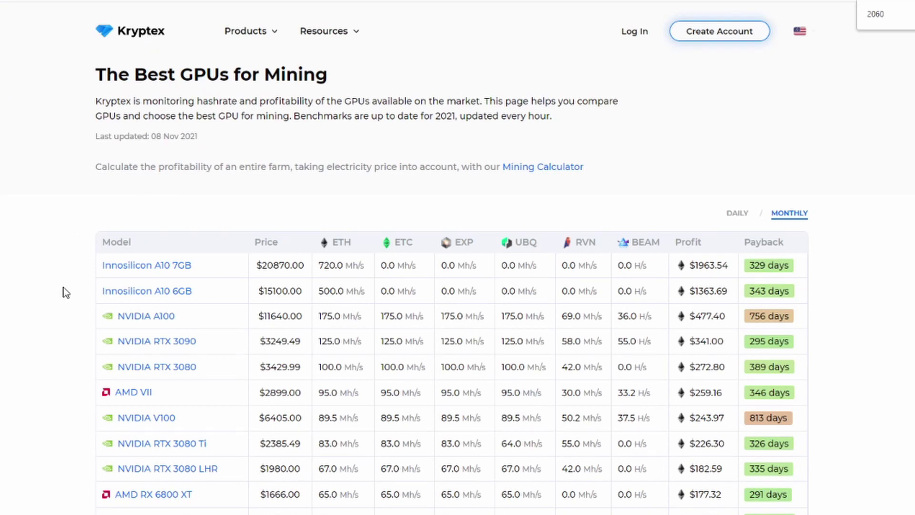
# Switch to Kryptex's Best GPUs for Mining page, find 2060 and check the RTX 2060 SUPER's hashrate and profit.
pyautogui.scroll(-5, 52, 292)
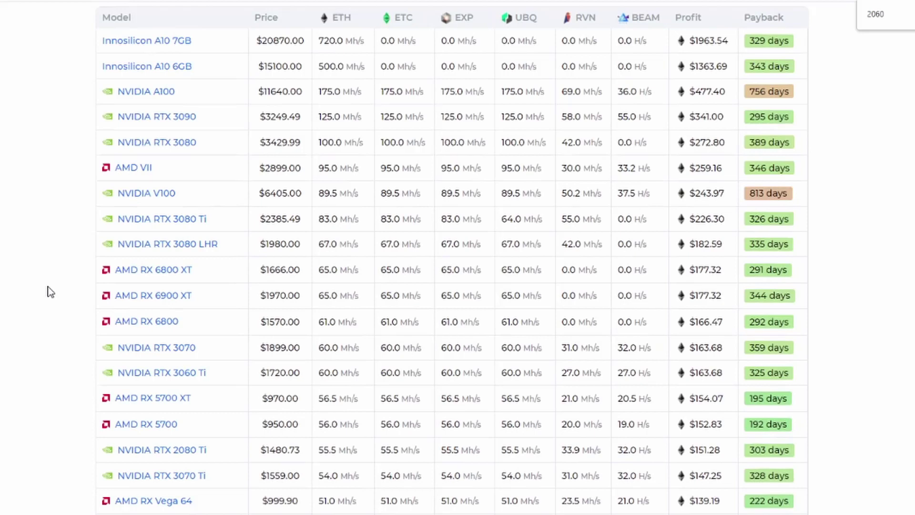
pyautogui.scroll(-1, 50, 292)
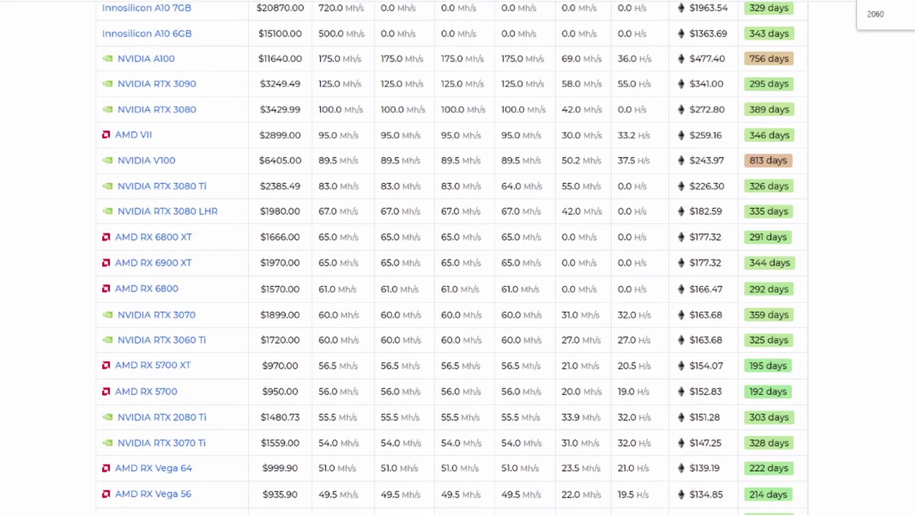
pyautogui.press('Return')
pyautogui.scroll(4, 343, 410)
pyautogui.scroll(-3, 344, 419)
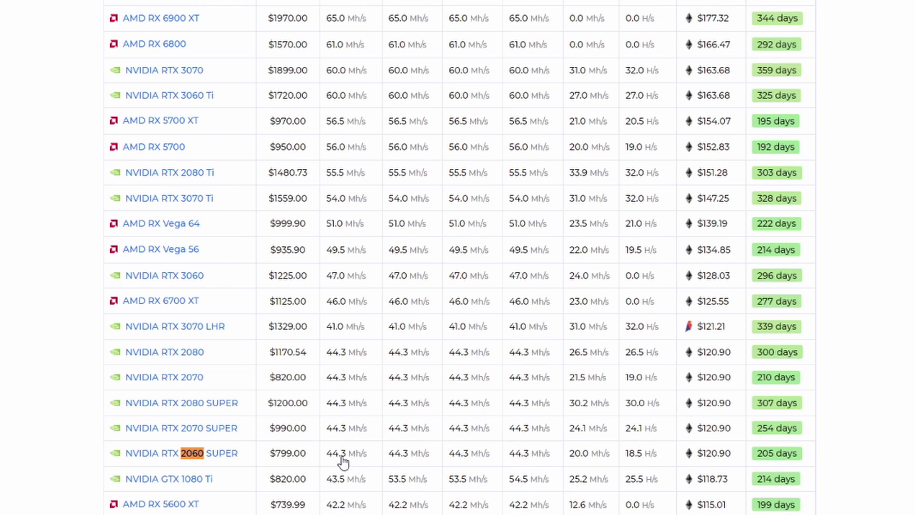
pyautogui.scroll(1, 346, 463)
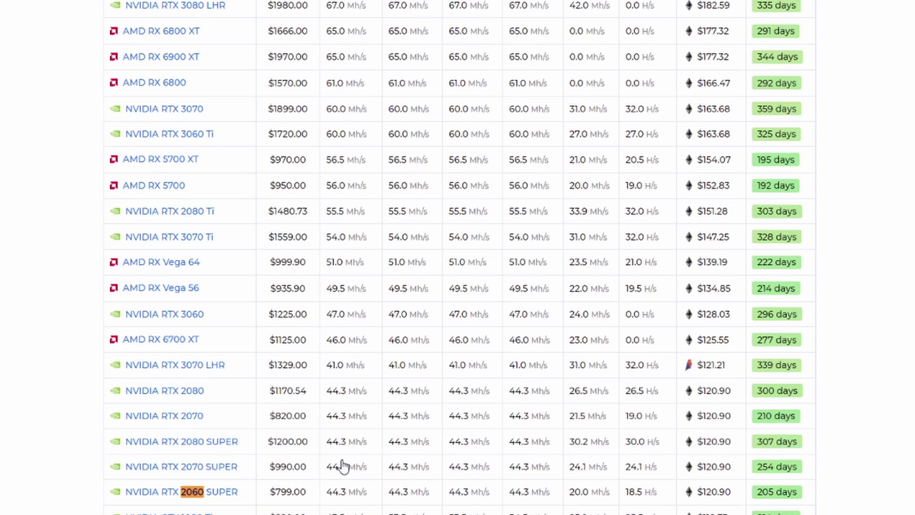
pyautogui.scroll(-1, 347, 465)
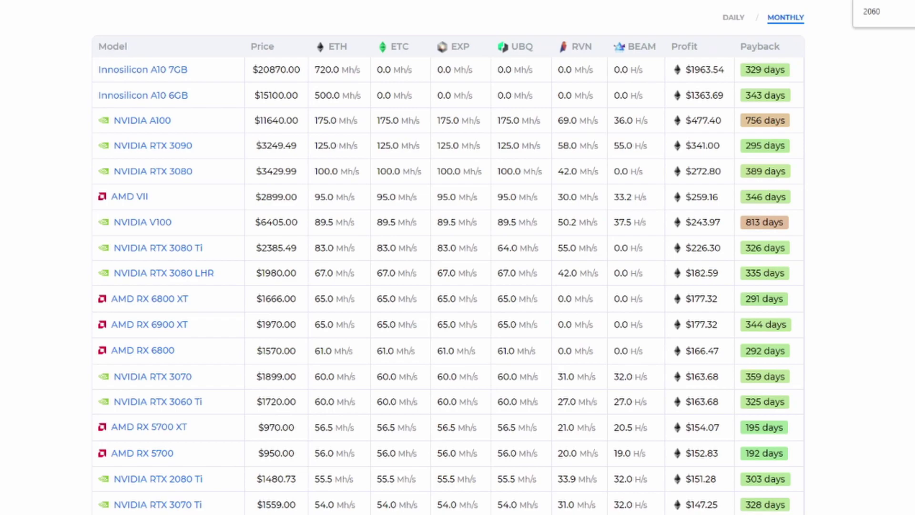
# Switch to the Hive OS Test Bench overview, review the RTX 2060 SUPER's overclock configuration and close it without changes.
pyautogui.click(49, 189)
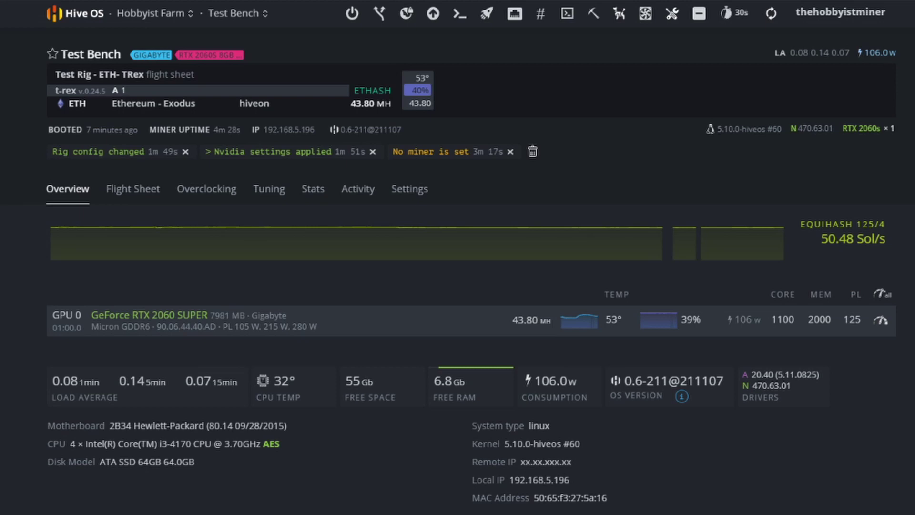
pyautogui.click(881, 320)
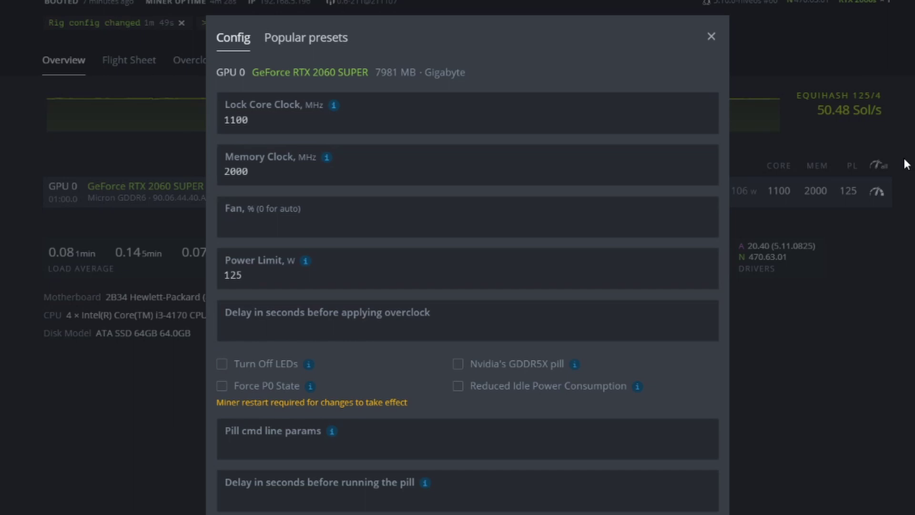
pyautogui.click(258, 283)
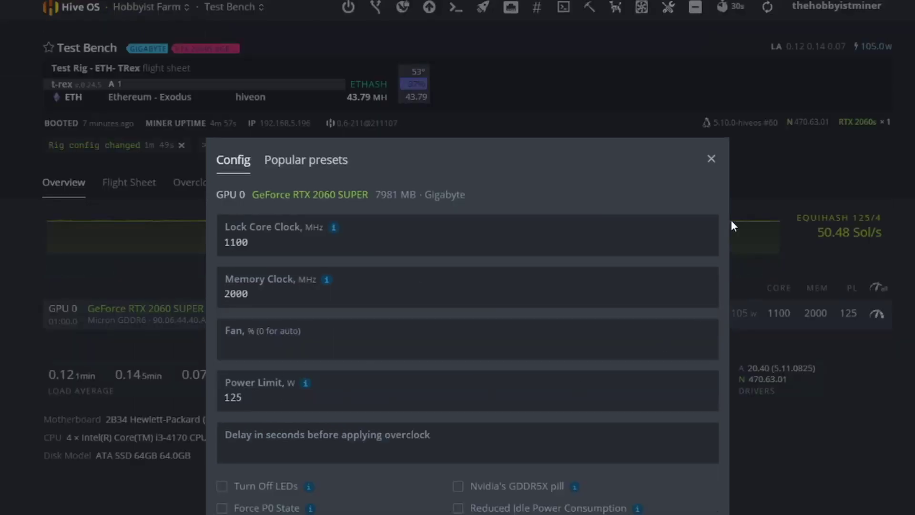
pyautogui.click(710, 159)
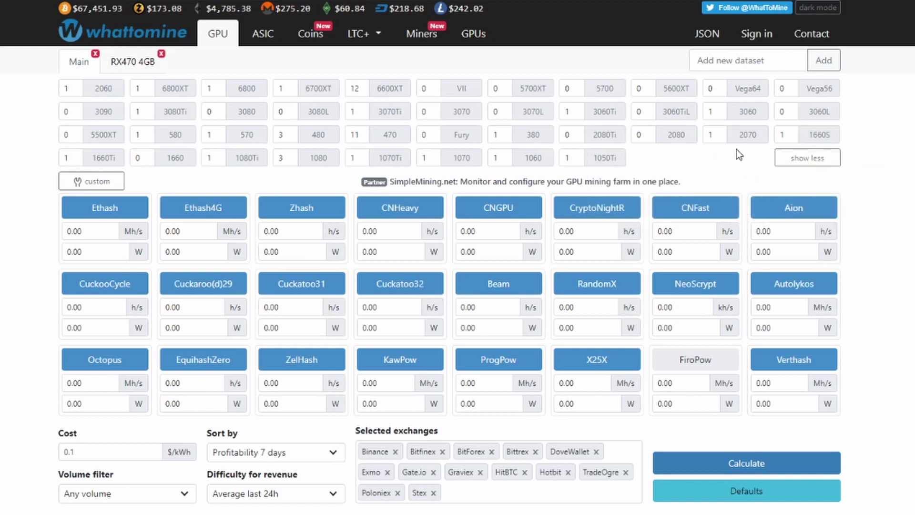
# Switch to WhatToMine, load the 2060 preset, and set Ethash to 43.8 Mh/s at 122 W.
pyautogui.click(103, 88)
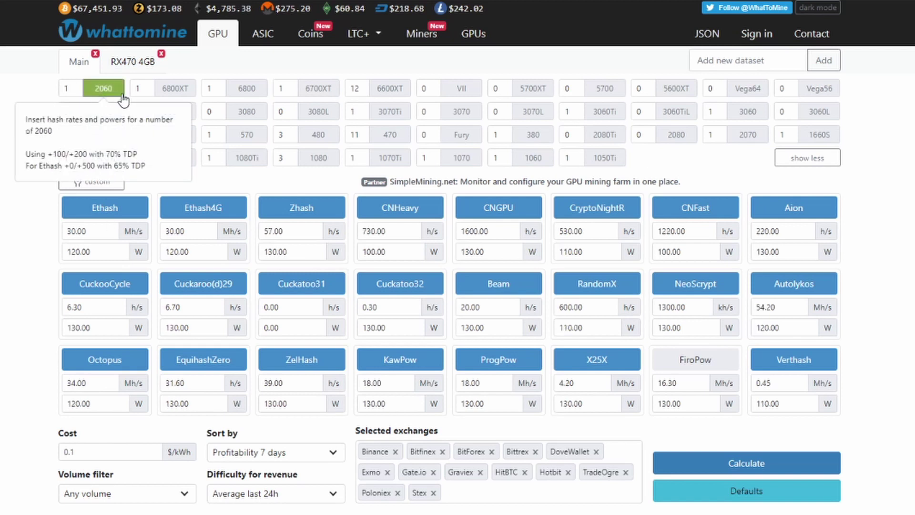
pyautogui.doubleClick(90, 223)
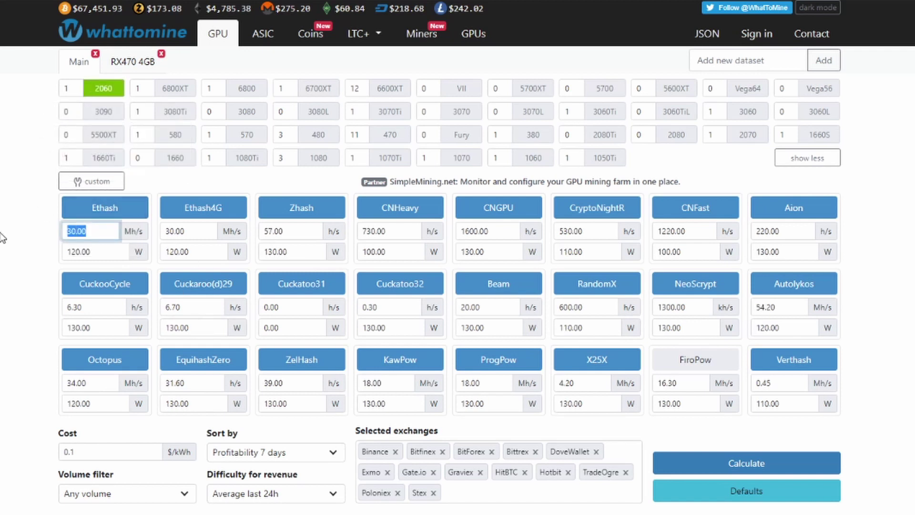
pyautogui.write('43.8')
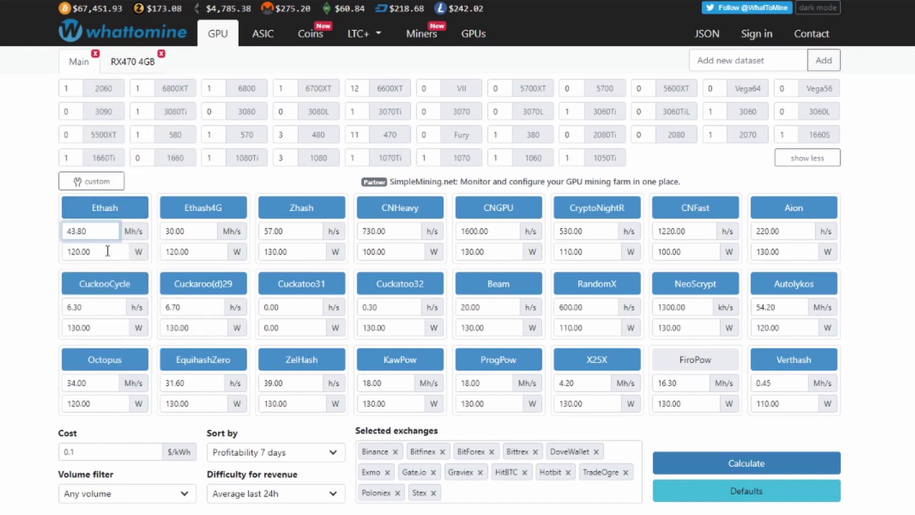
pyautogui.press('Tab')
pyautogui.write('122')
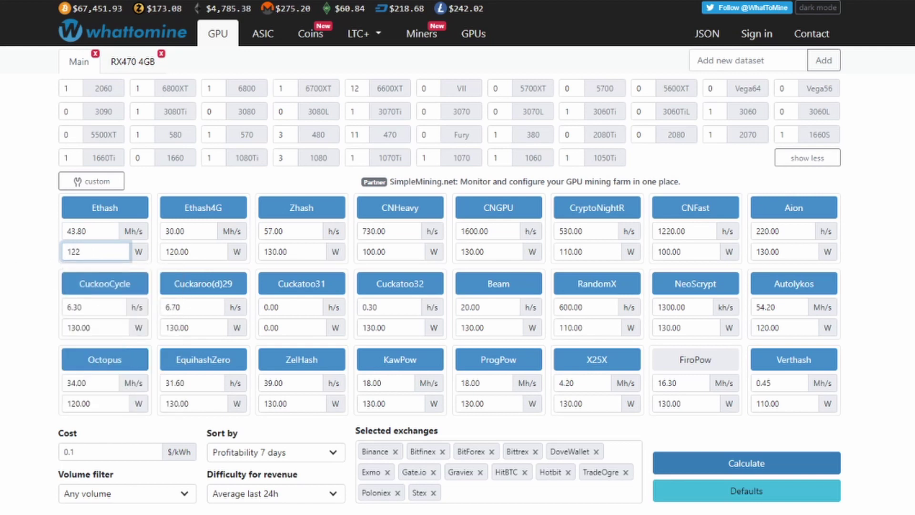
# Set the electricity cost to 0.10 $/kWh and calculate profitability with the custom Ethash values.
pyautogui.click(88, 455)
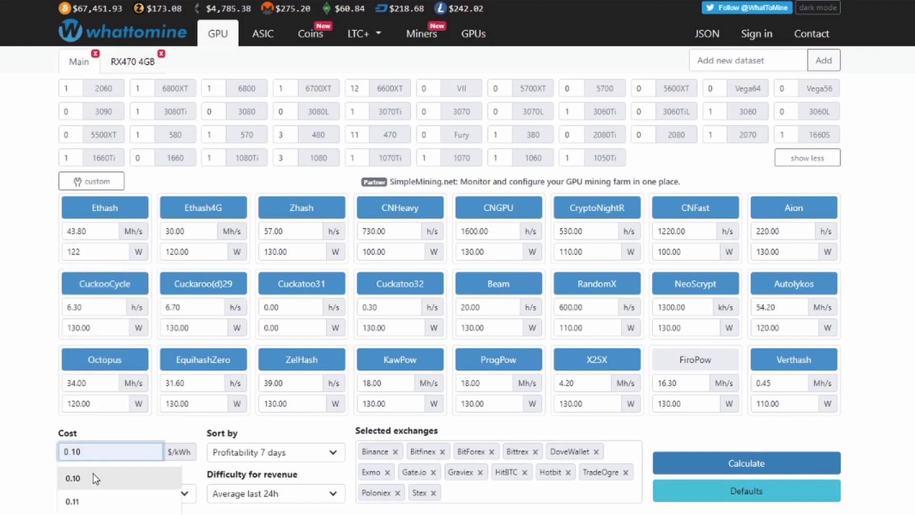
pyautogui.click(93, 474)
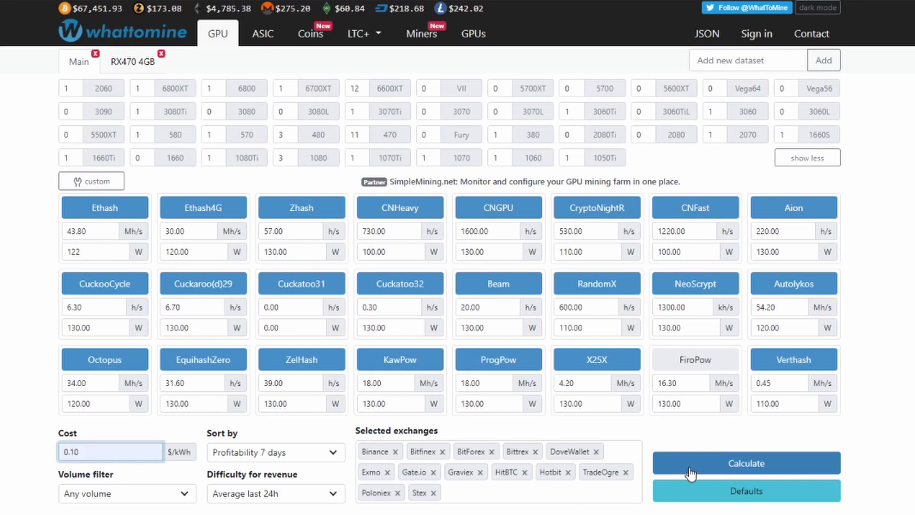
pyautogui.click(745, 465)
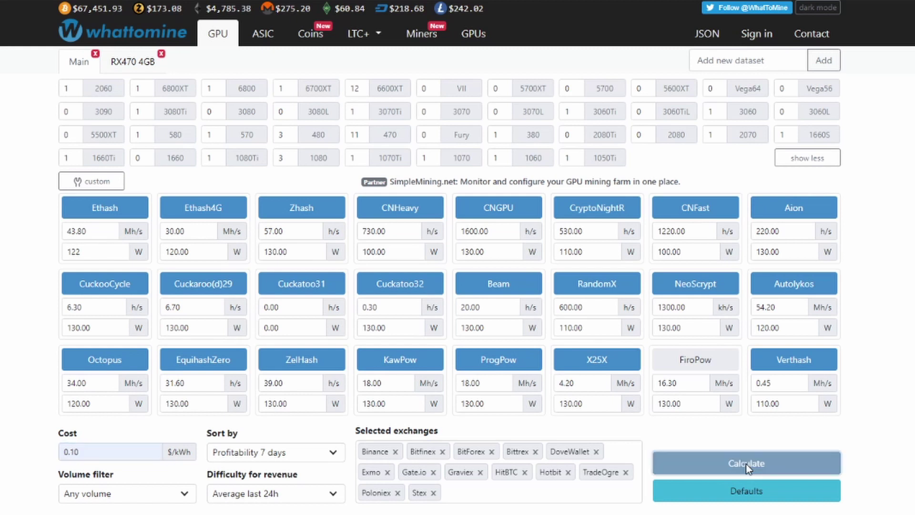
pyautogui.scroll(-7, 745, 464)
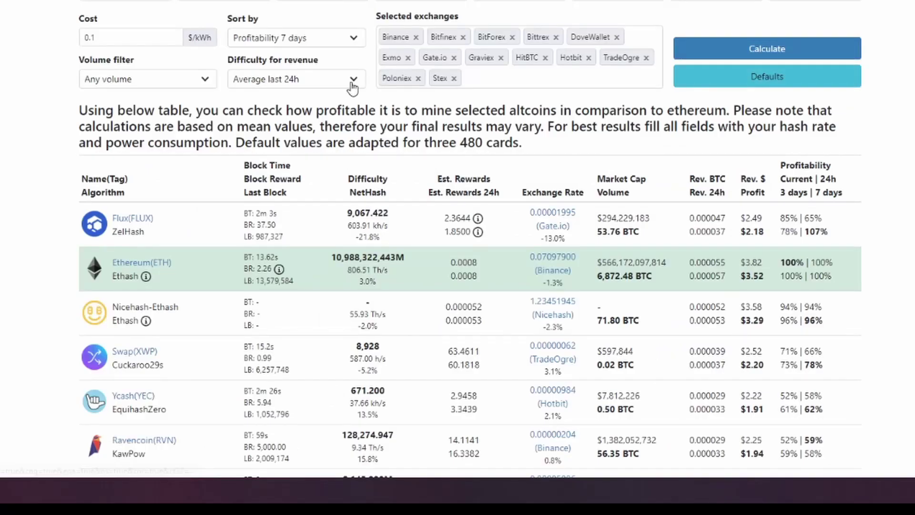
# Sort the coin table by Profit 24h and recalculate.
pyautogui.click(314, 41)
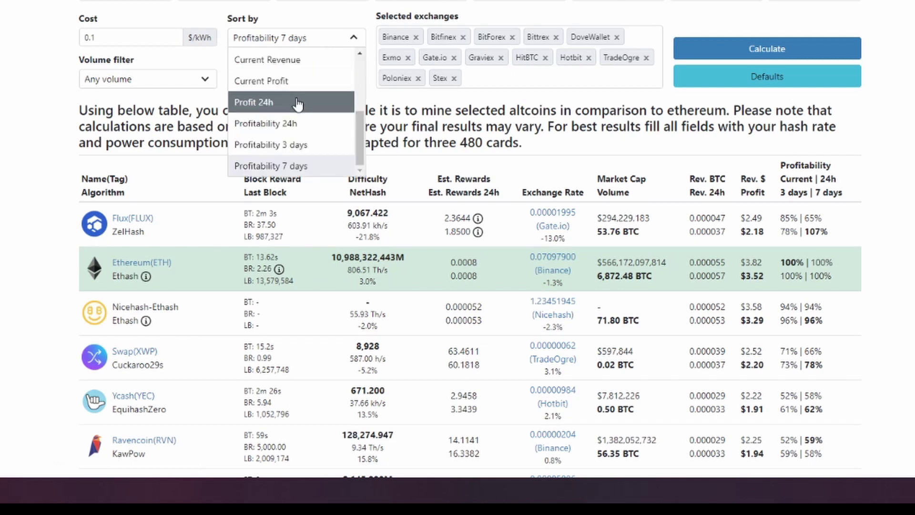
pyautogui.click(254, 102)
pyautogui.click(781, 54)
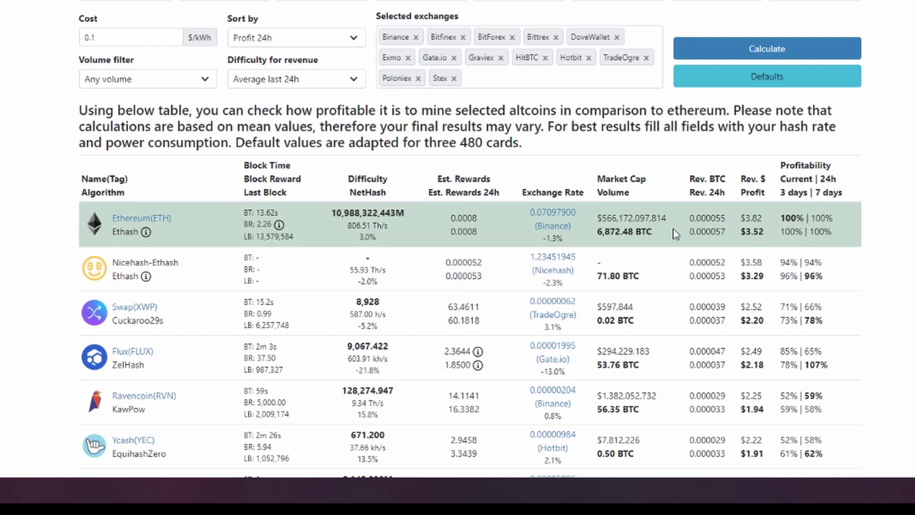
# Open Ethereum's detail page to examine its mining earnings, and return to the coin table.
pyautogui.click(152, 222)
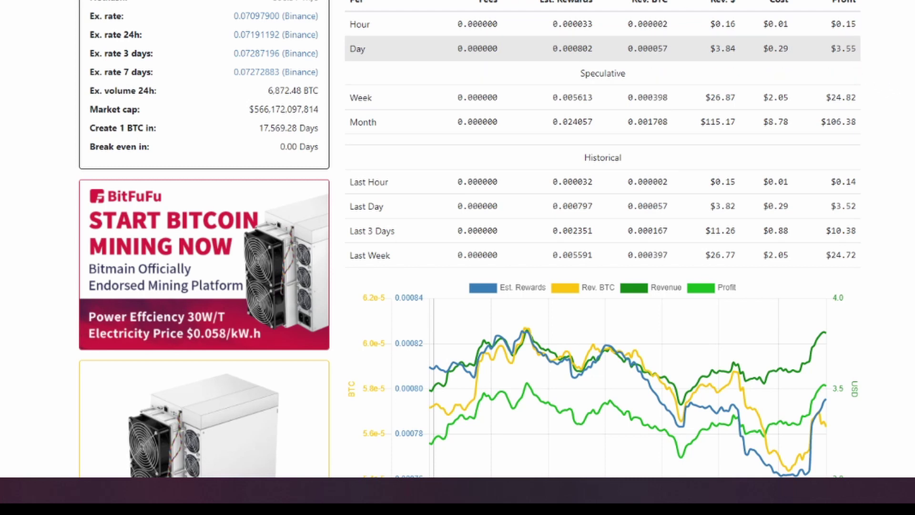
pyautogui.hotkey('alt', 'Left')
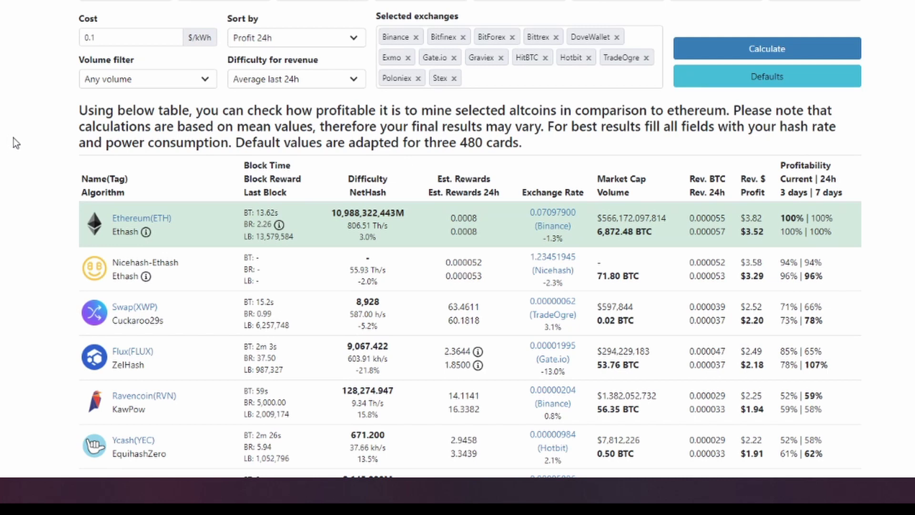
# Sort the coin table by Profitability 7 days.
pyautogui.click(310, 41)
pyautogui.scroll(-2, 300, 136)
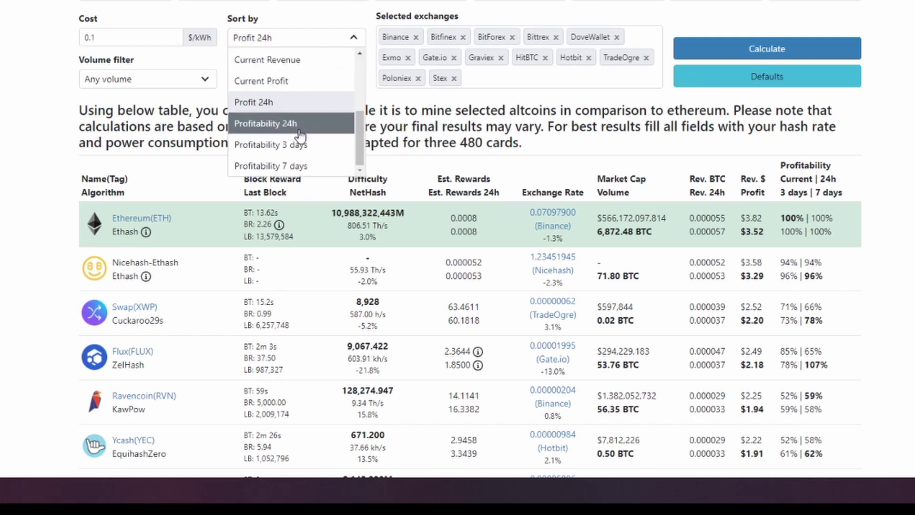
pyautogui.click(286, 166)
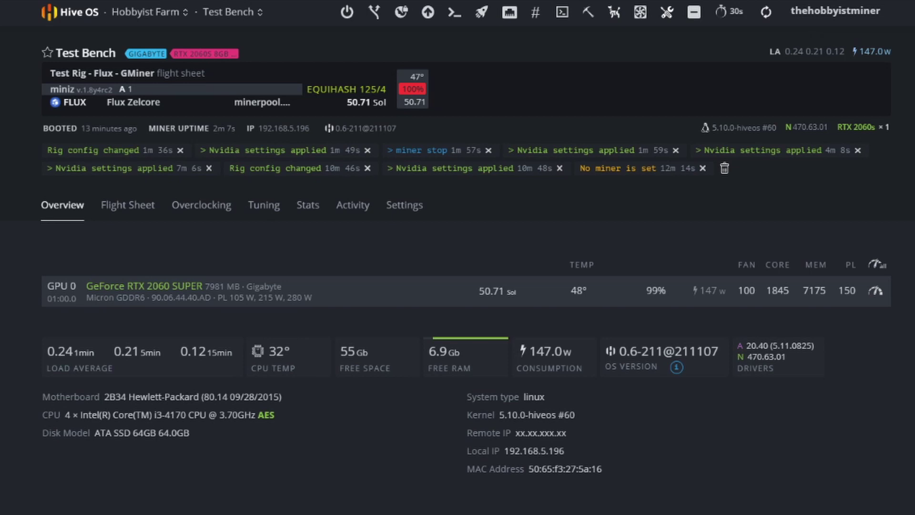
# Switch to Hive OS, check the RTX 2060 SUPER's overclock configuration for Flux mining, and close it.
pyautogui.click(876, 291)
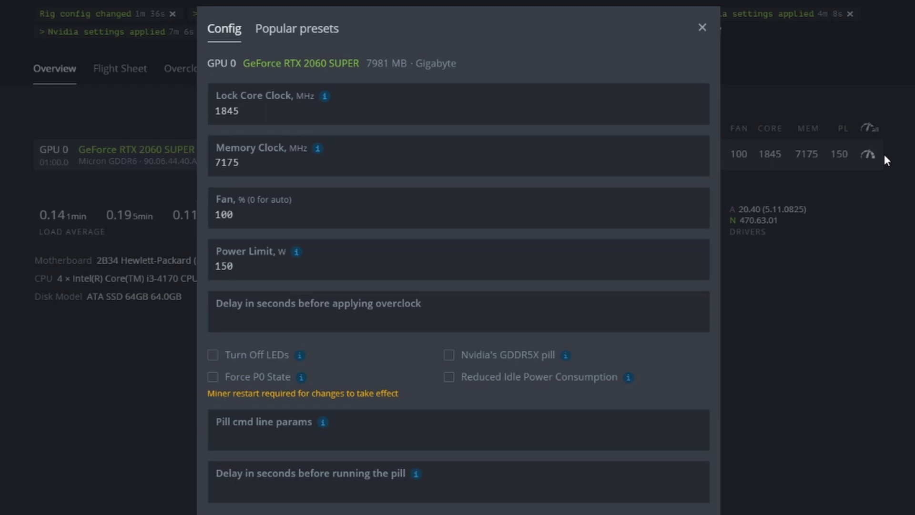
pyautogui.click(700, 33)
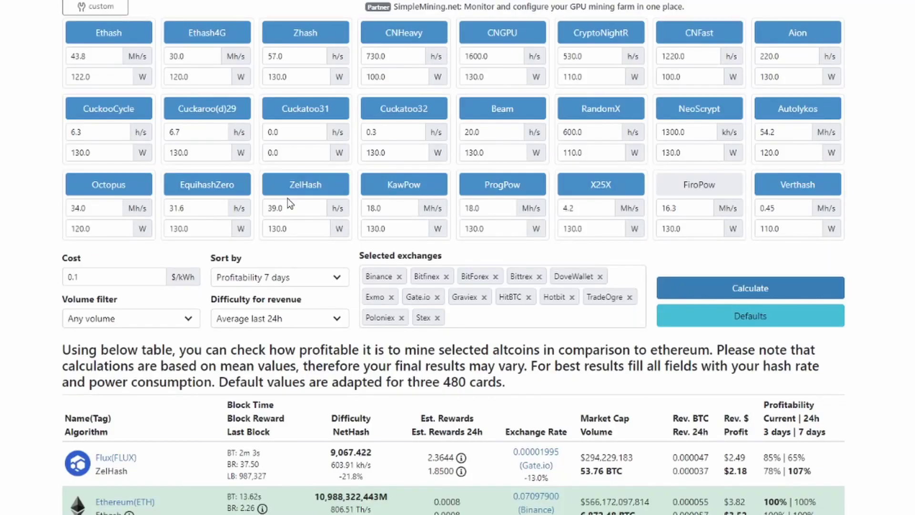
# Switch to WhatToMine, set ZelHash to 50.71 h/s at 174 W, and recalculate the profitability.
pyautogui.moveTo(293, 208); pyautogui.dragTo(242, 206)
pyautogui.write('50.')
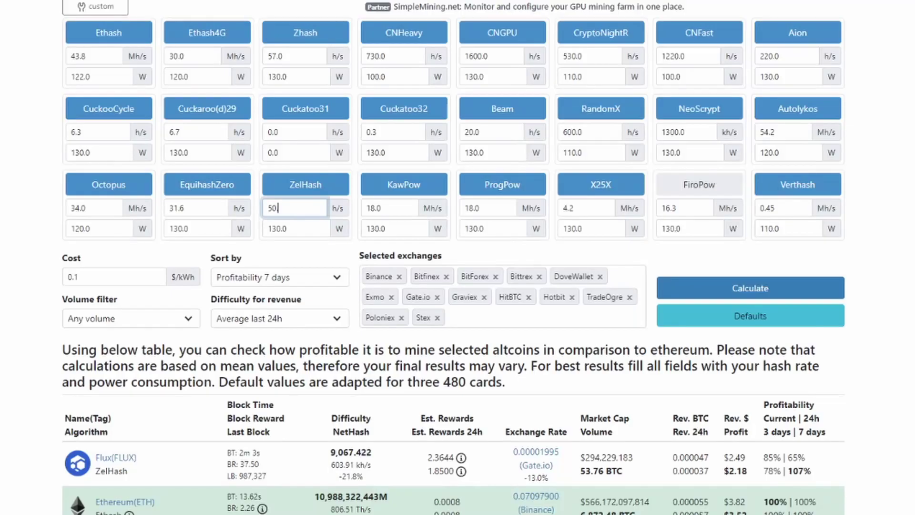
pyautogui.press('BackSpace')
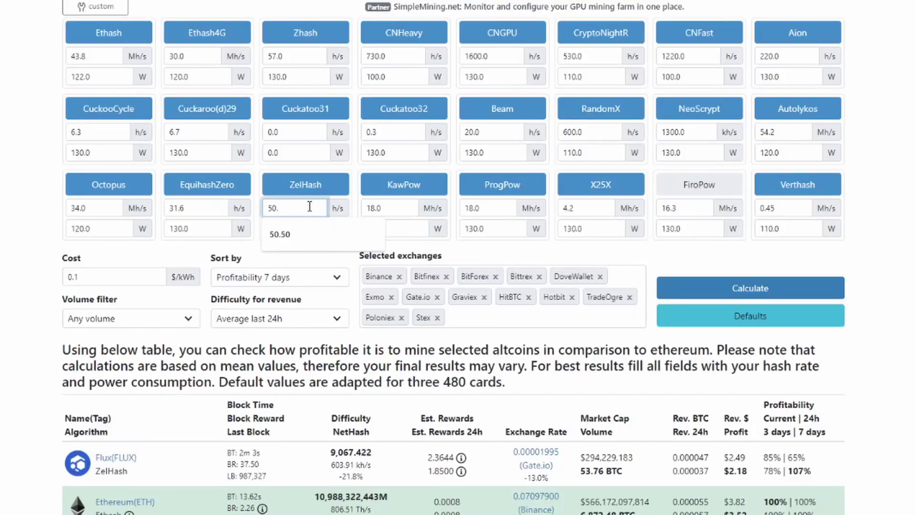
pyautogui.write('71')
pyautogui.doubleClick(296, 229)
pyautogui.write('17')
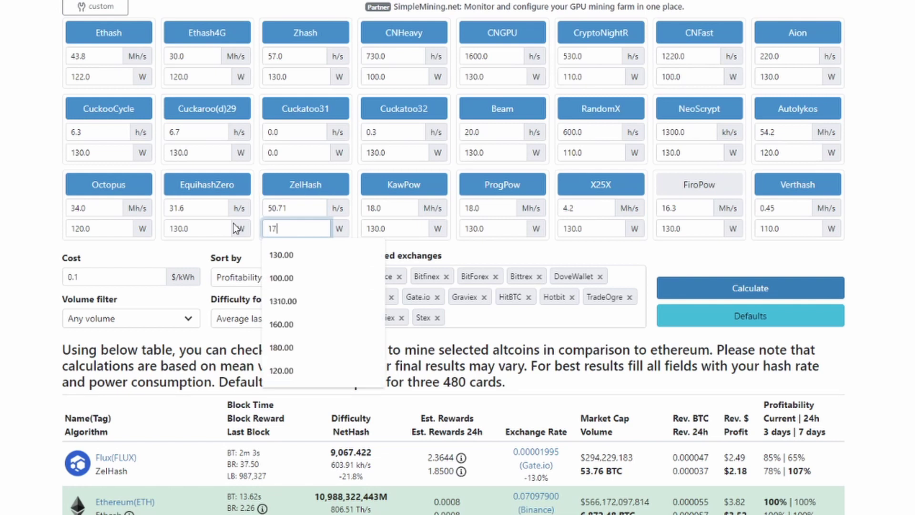
pyautogui.write('4')
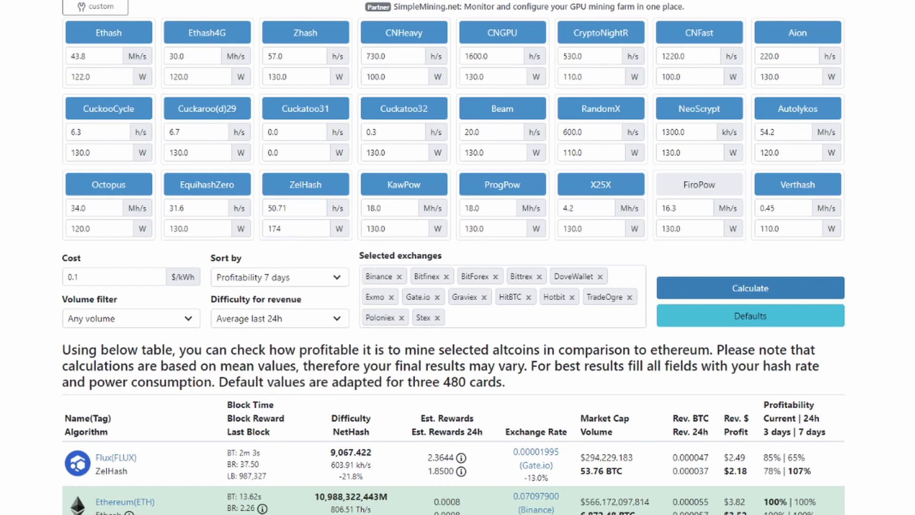
pyautogui.scroll(-5, 453, 258)
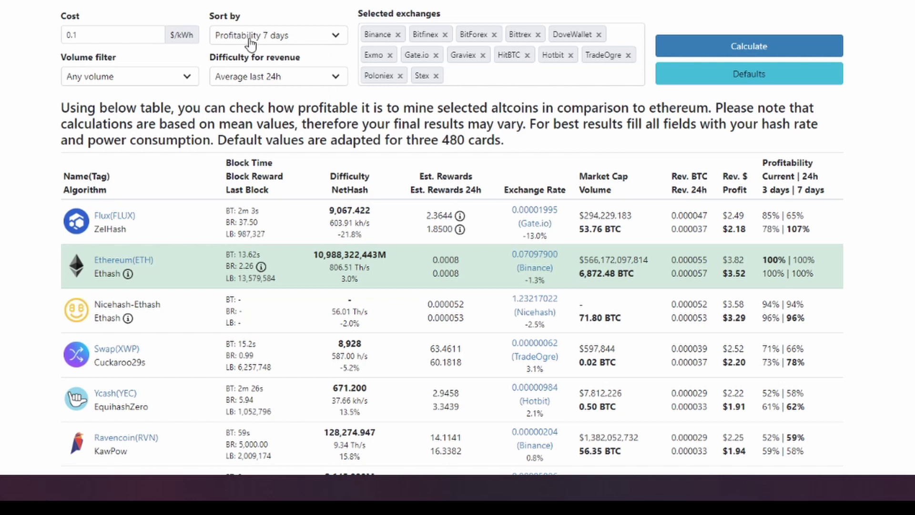
pyautogui.click(728, 45)
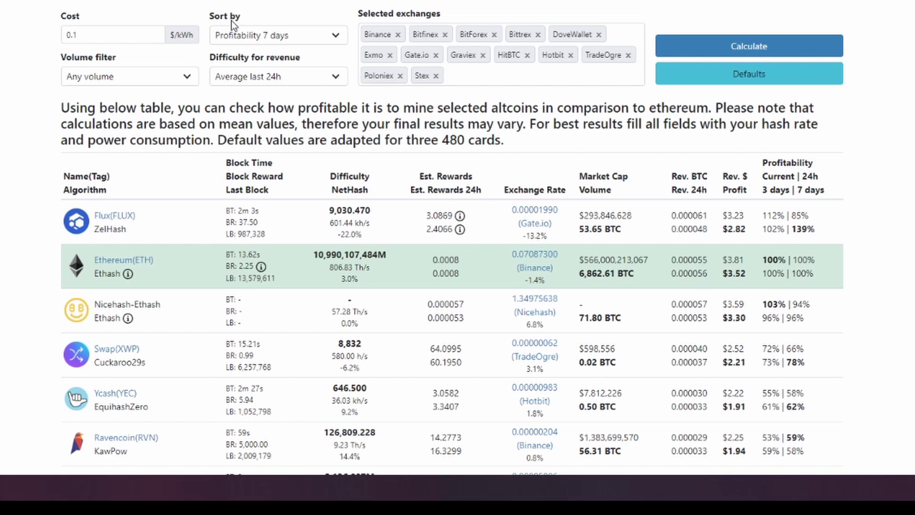
# Base revenue on the current difficulty, sort the coins by Current Profit, and recalculate.
pyautogui.click(279, 79)
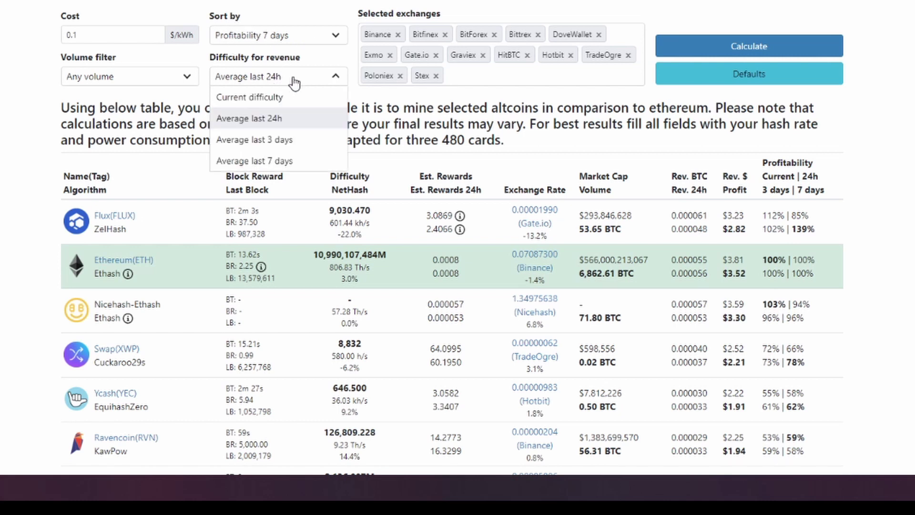
pyautogui.click(296, 98)
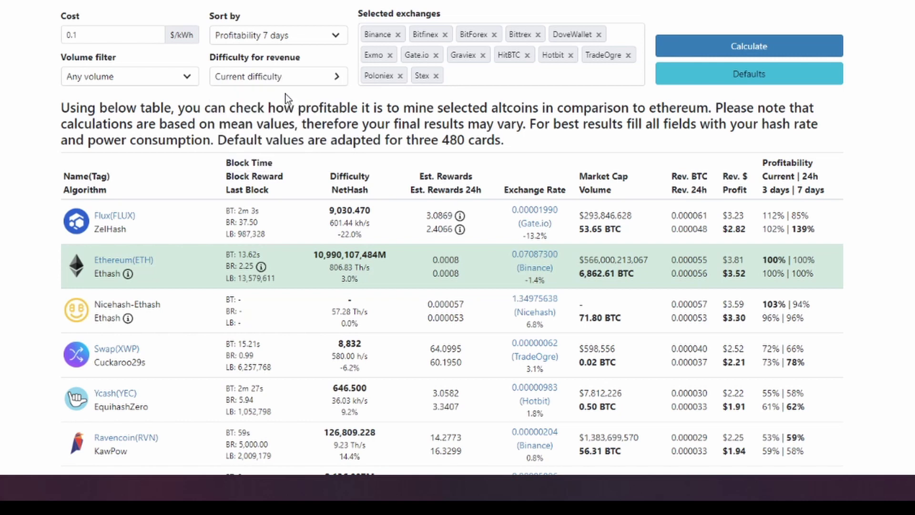
pyautogui.click(293, 38)
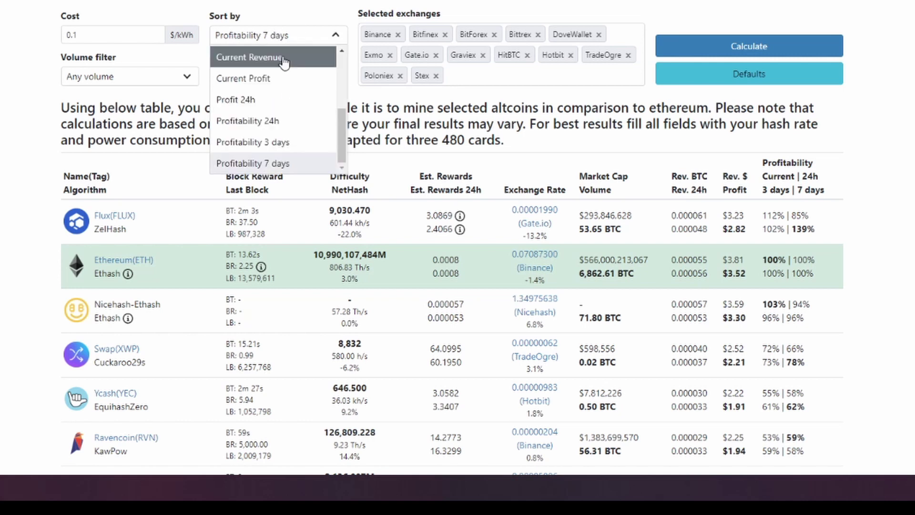
pyautogui.click(281, 79)
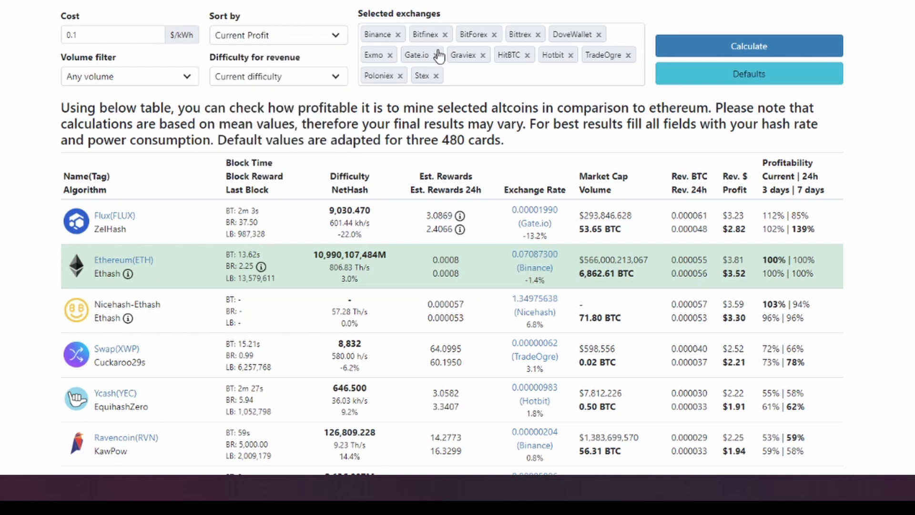
pyautogui.click(732, 52)
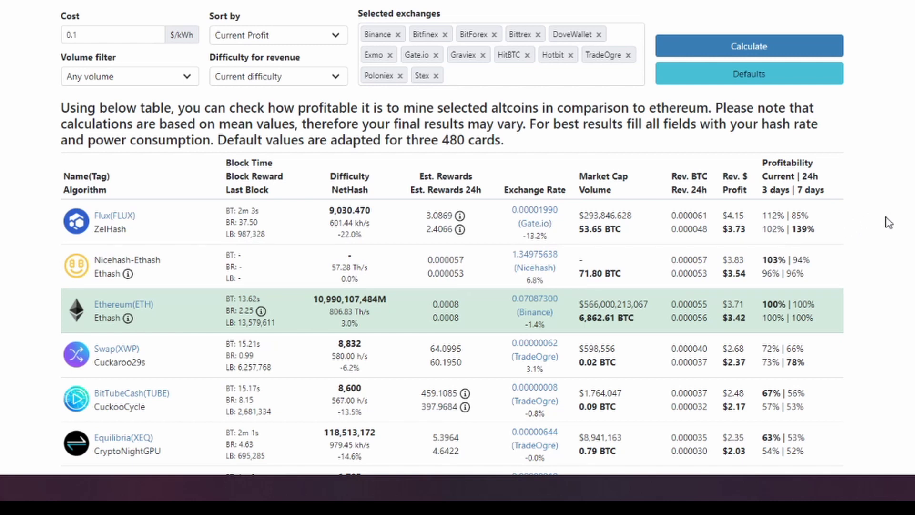
# Open Flux's detail page to examine its mining earnings.
pyautogui.click(106, 217)
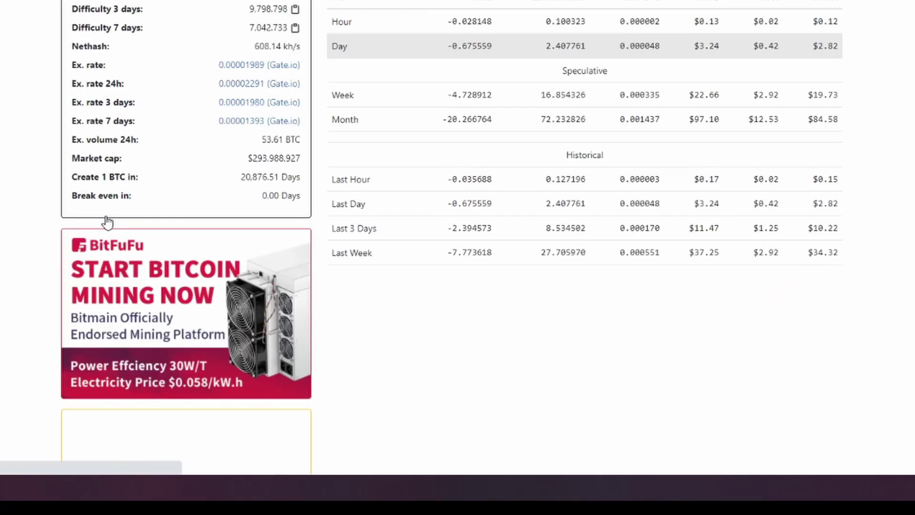